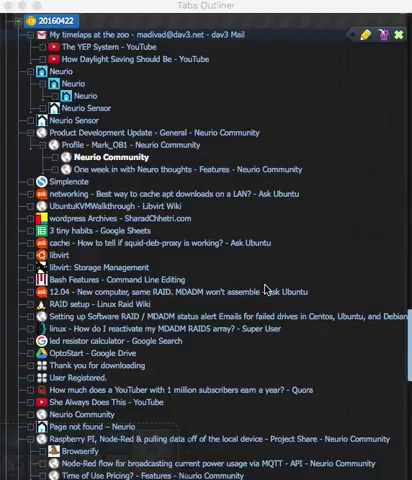
pyautogui.scroll(-1, 266, 290)
pyautogui.scroll(-3, 266, 290)
pyautogui.scroll(3, 266, 290)
pyautogui.scroll(2, 266, 290)
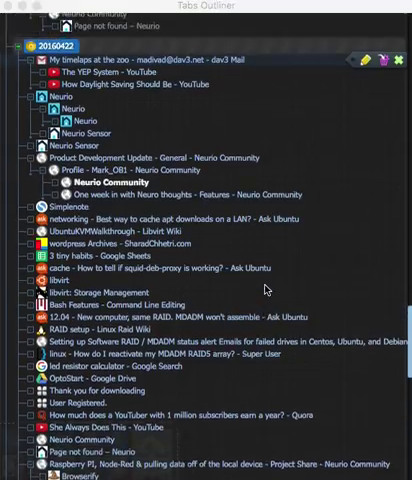
pyautogui.scroll(-3, 266, 290)
pyautogui.scroll(-2, 266, 290)
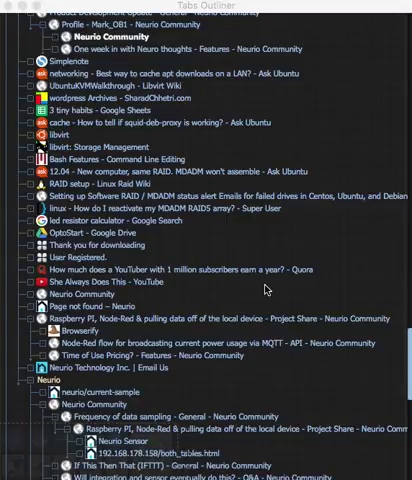
pyautogui.scroll(-5, 266, 290)
pyautogui.scroll(3, 266, 290)
pyautogui.scroll(5, 266, 290)
pyautogui.scroll(1, 266, 290)
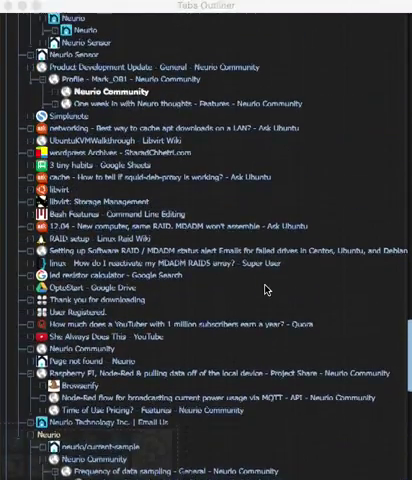
pyautogui.scroll(1, 266, 290)
pyautogui.scroll(-1, 266, 290)
pyautogui.scroll(-3, 266, 290)
pyautogui.scroll(-1, 266, 290)
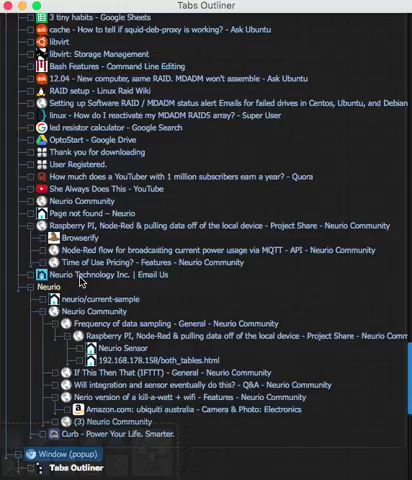
pyautogui.moveTo(160, 116)
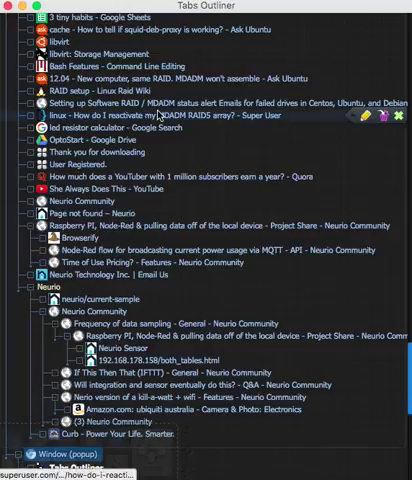
# - Insert a note titled 'note as a parent' above the Raspberry Pi Node-Red tab
pyautogui.moveTo(244, 5)
pyautogui.mouseDown()
pyautogui.moveTo(411, 143)
pyautogui.moveTo(232, 8)
pyautogui.mouseUp()
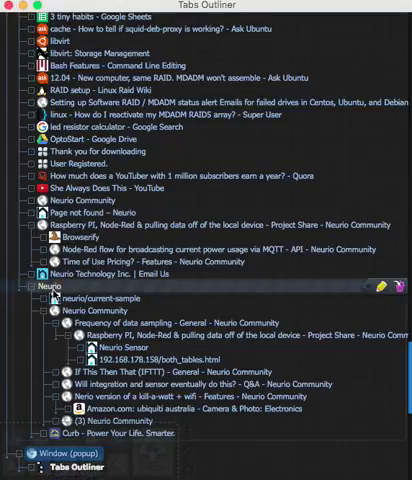
pyautogui.moveTo(73, 228)
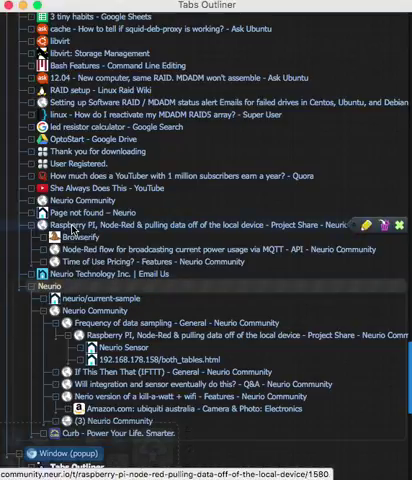
pyautogui.click(72, 228)
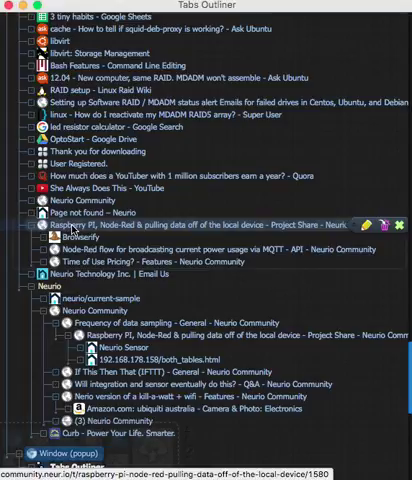
pyautogui.press('Insert')
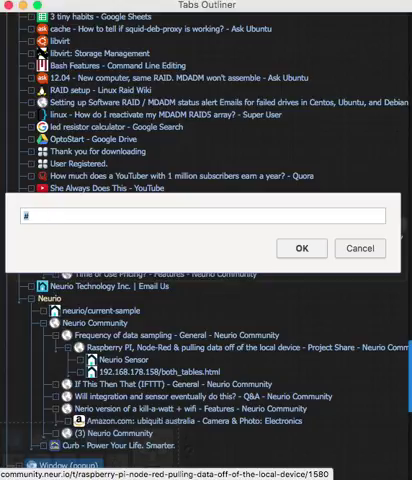
pyautogui.write('n')
pyautogui.write('ote as a par')
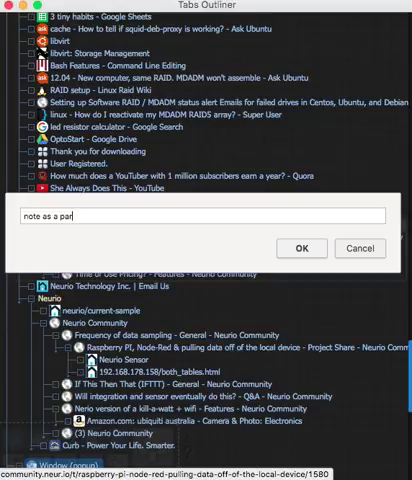
pyautogui.write('ent')
pyautogui.press('Return')
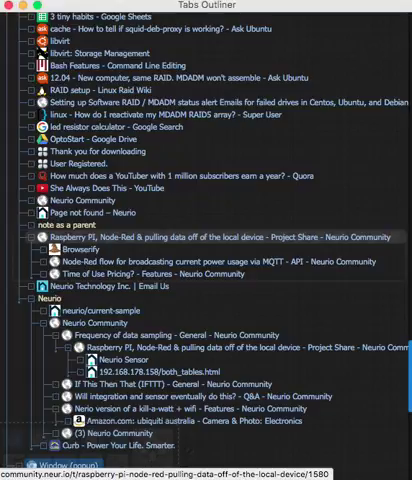
pyautogui.moveTo(200, 225)
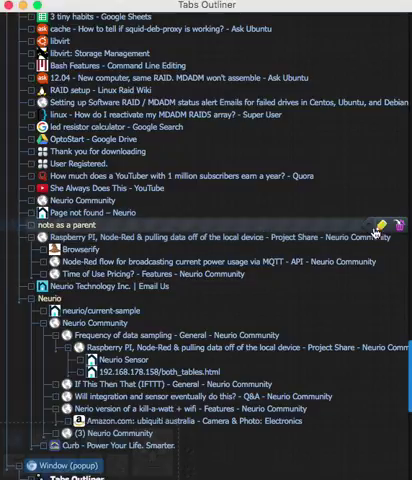
# - Delete the note and nest Neurio Community and Page not found under Raspberry Pi
pyautogui.click(400, 225)
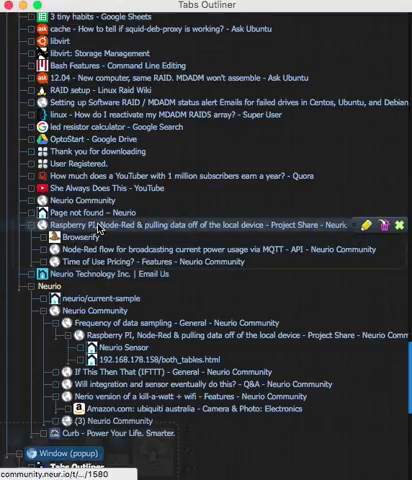
pyautogui.moveTo(100, 228); pyautogui.dragTo(100, 280)
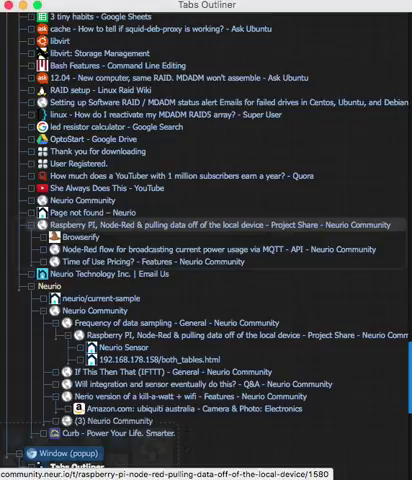
pyautogui.moveTo(100, 237); pyautogui.dragTo(100, 200)
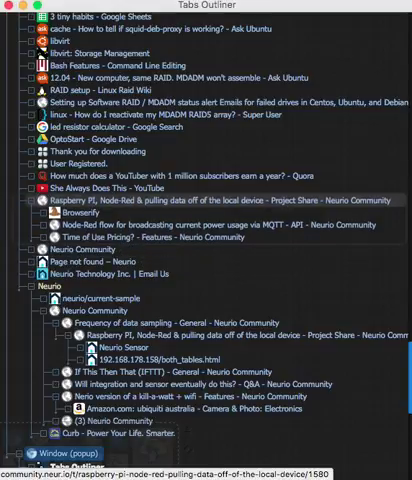
pyautogui.moveTo(80, 249)
pyautogui.mouseDown()
pyautogui.moveTo(100, 249)
pyautogui.moveTo(100, 273)
pyautogui.mouseUp()
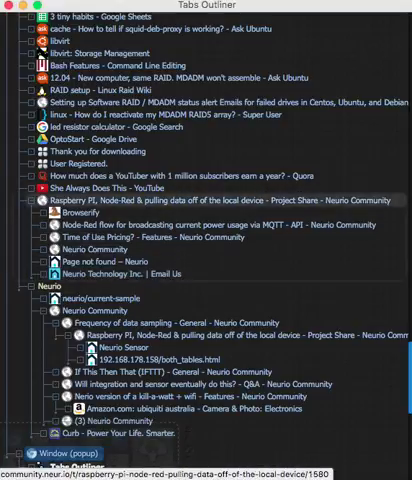
# - Move the Raspberry PI group up above Thank you for downloading and OptoStart
pyautogui.moveTo(80, 200)
pyautogui.mouseDown()
pyautogui.moveTo(80, 163)
pyautogui.moveTo(80, 175)
pyautogui.mouseUp()
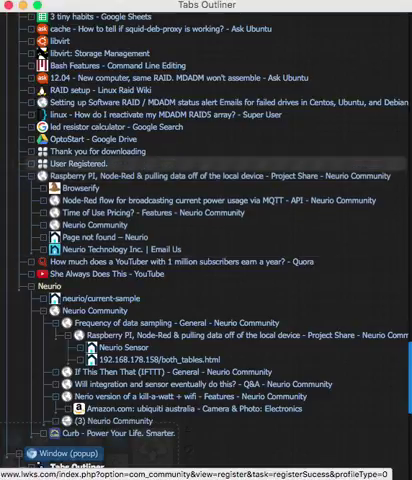
pyautogui.moveTo(80, 175); pyautogui.dragTo(80, 151)
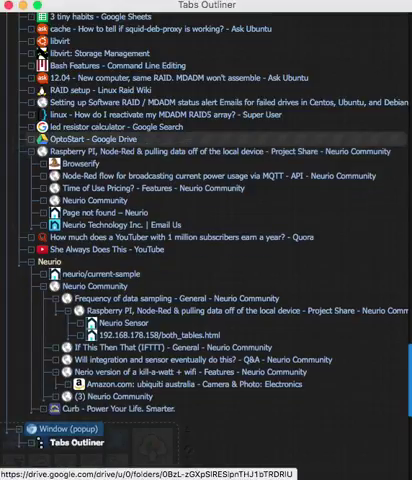
pyautogui.moveTo(80, 151); pyautogui.dragTo(80, 24)
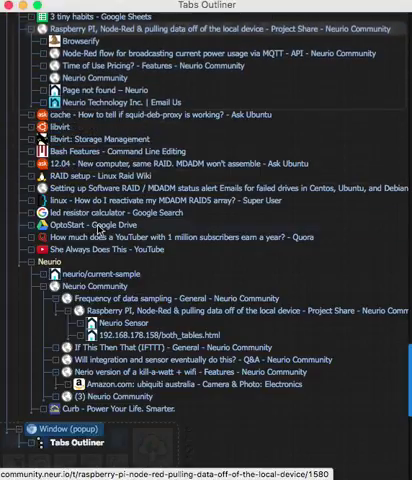
pyautogui.scroll(1, 116, 139)
pyautogui.scroll(5, 117, 141)
pyautogui.scroll(5, 117, 141)
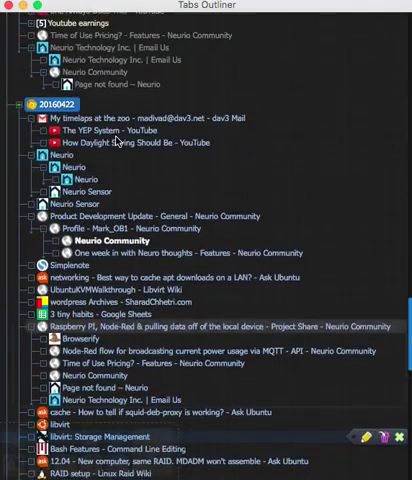
# - Move the Raspberry PI group up under Neurio Sensor and nest the Neurio tabs inside it
pyautogui.moveTo(117, 141); pyautogui.dragTo(117, 120)
pyautogui.moveTo(80, 265); pyautogui.dragTo(80, 216)
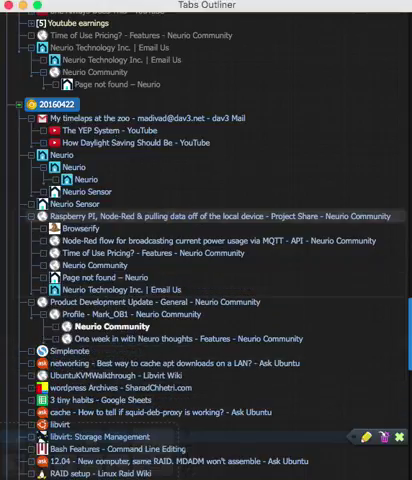
pyautogui.hotkey('ctrl', 'Up')
pyautogui.hotkey('ctrl', 'Up')
pyautogui.hotkey('ctrl', 'Up')
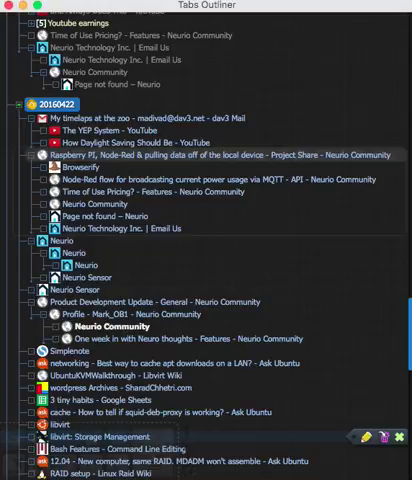
pyautogui.hotkey('ctrl', 'Right')
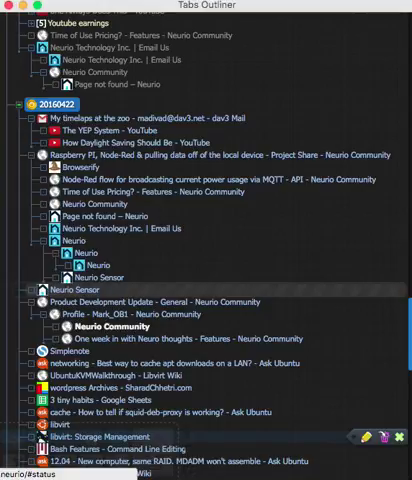
pyautogui.hotkey('ctrl', 'Right')
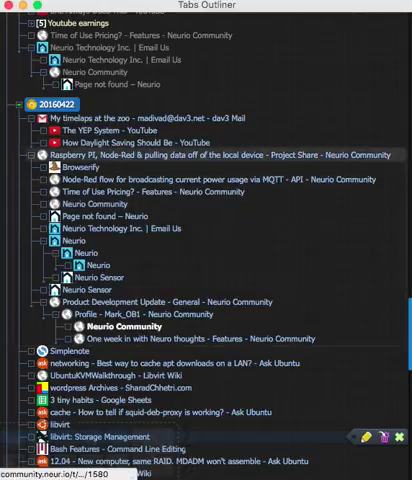
# - Drag the Raspberry Pi branch down below Curb and expand its children
pyautogui.moveTo(200, 155); pyautogui.dragTo(200, 215)
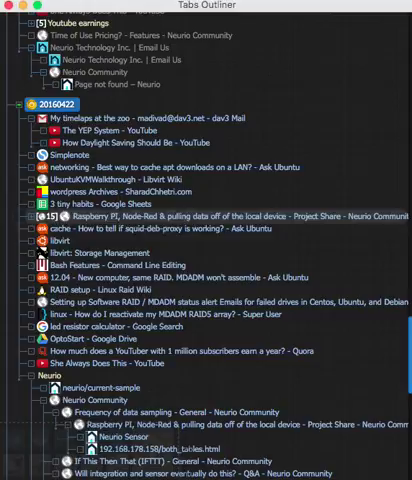
pyautogui.moveTo(200, 215); pyautogui.dragTo(200, 411)
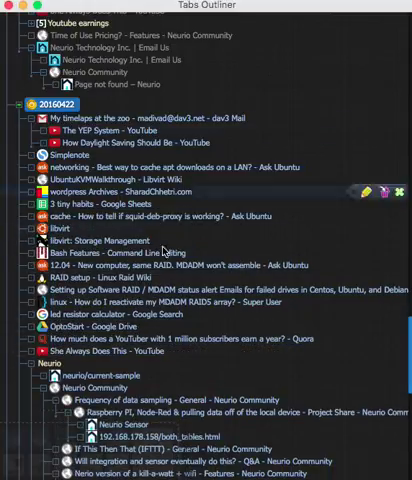
pyautogui.scroll(-5, 166, 221)
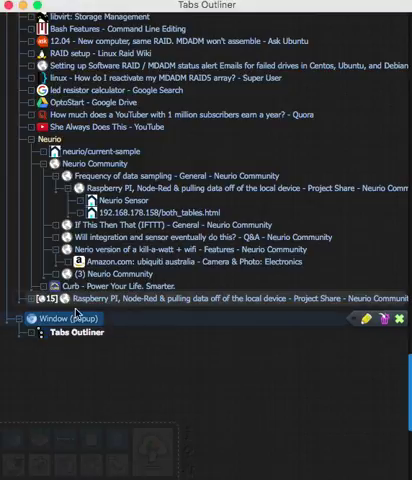
pyautogui.moveTo(200, 326)
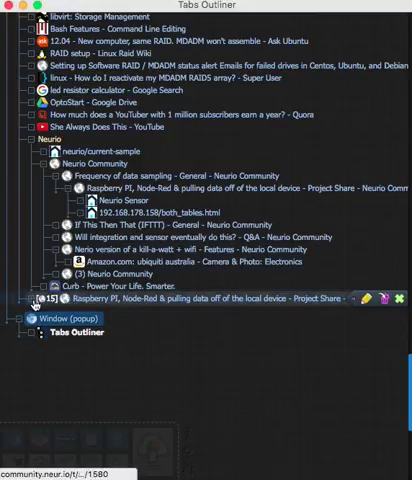
pyautogui.moveTo(35, 302); pyautogui.dragTo(50, 300)
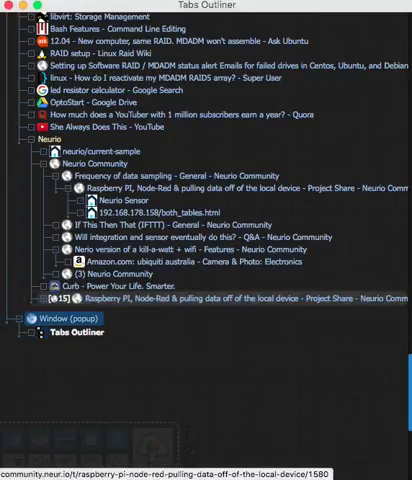
pyautogui.click(42, 300)
pyautogui.scroll(-2, 180, 330)
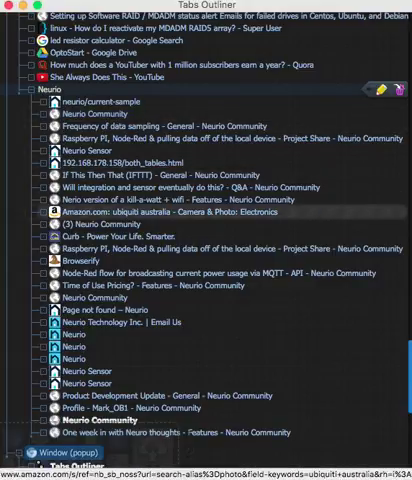
# - Delete the Amazon ubiquiti australia tab and move Curb three rows down
pyautogui.press('Delete')
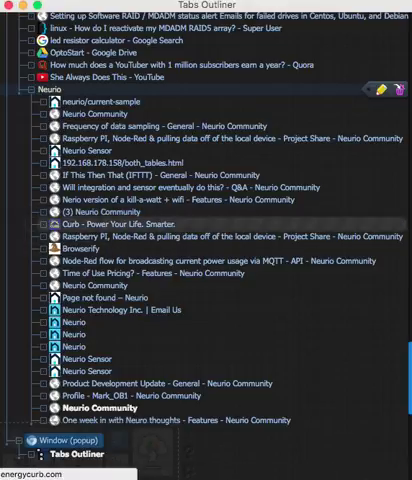
pyautogui.hotkey('ctrl', 'Down')
pyautogui.hotkey('ctrl', 'Down')
pyautogui.hotkey('ctrl', 'Down')
pyautogui.hotkey('ctrl', 'Down')
pyautogui.hotkey('ctrl', 'Down')
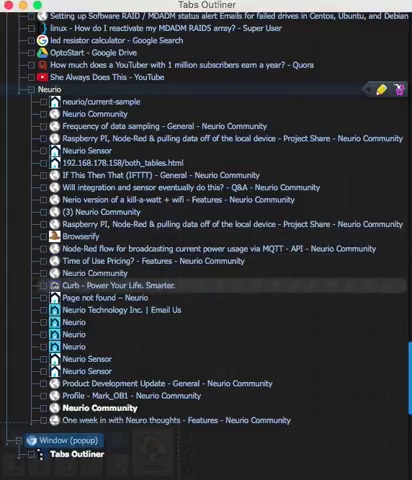
pyautogui.hotkey('ctrl', 'Down')
pyautogui.hotkey('ctrl', 'Down')
pyautogui.hotkey('ctrl', 'Down')
pyautogui.hotkey('ctrl', 'Down')
pyautogui.hotkey('ctrl', 'Down')
pyautogui.hotkey('ctrl', 'Down')
pyautogui.hotkey('ctrl', 'Down')
pyautogui.hotkey('ctrl', 'Down')
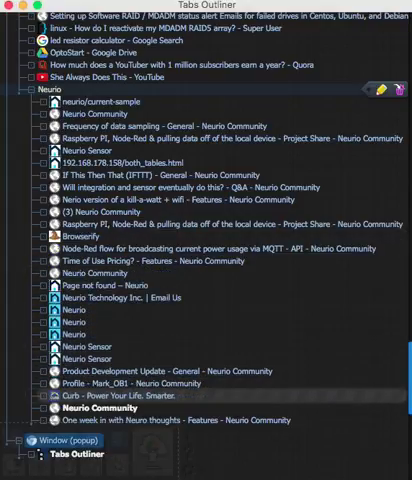
pyautogui.hotkey('ctrl', 'Down')
pyautogui.hotkey('ctrl', 'Down')
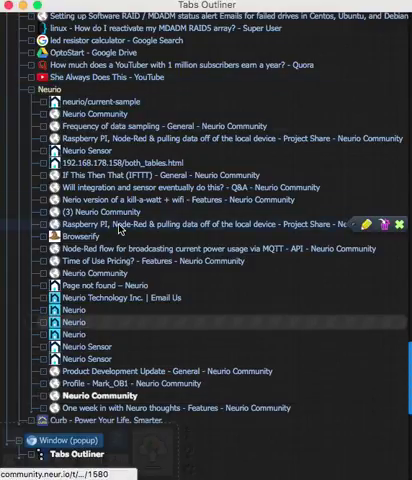
pyautogui.scroll(-1, 120, 260)
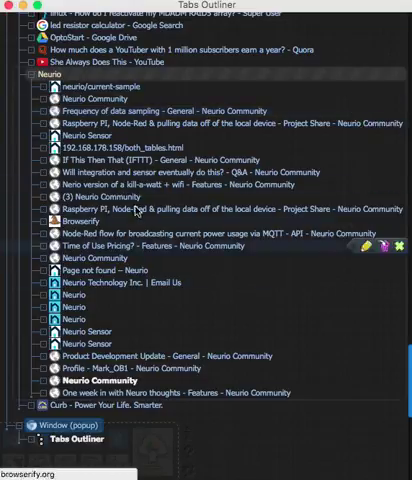
pyautogui.scroll(-2, 128, 290)
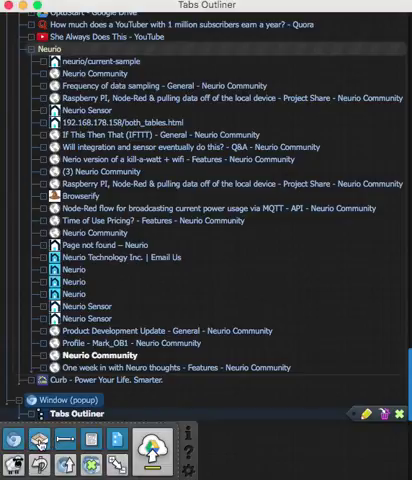
# - Nest Neurio inside a new Group node and bring up its Chrome tabs window
pyautogui.moveTo(40, 441); pyautogui.dragTo(41, 53)
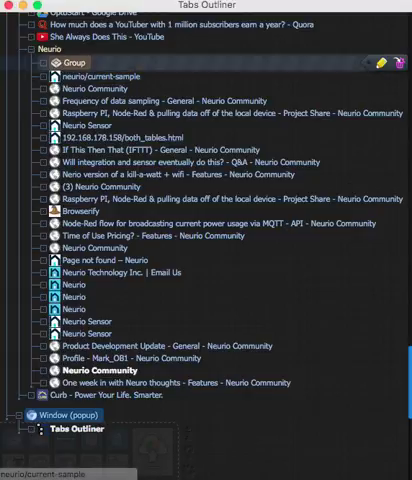
pyautogui.moveTo(75, 62)
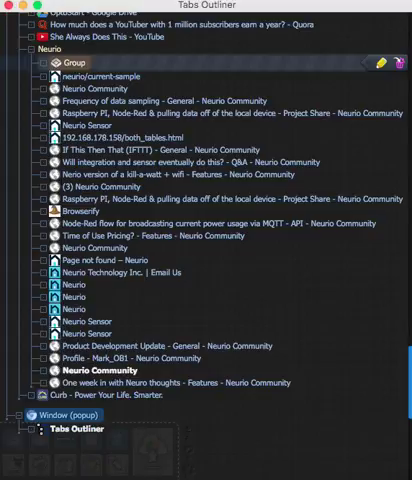
pyautogui.moveTo(68, 62); pyautogui.dragTo(60, 50)
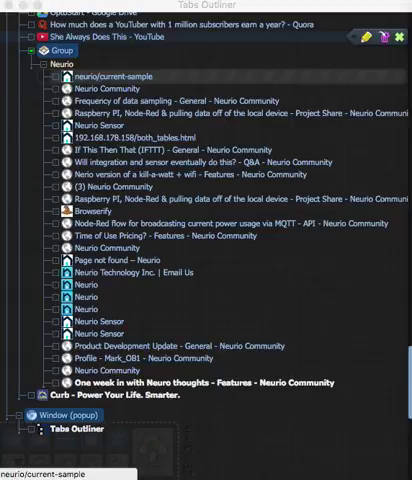
pyautogui.moveTo(411, 12)
pyautogui.mouseDown()
pyautogui.moveTo(210, 12)
pyautogui.moveTo(220, 12)
pyautogui.mouseUp()
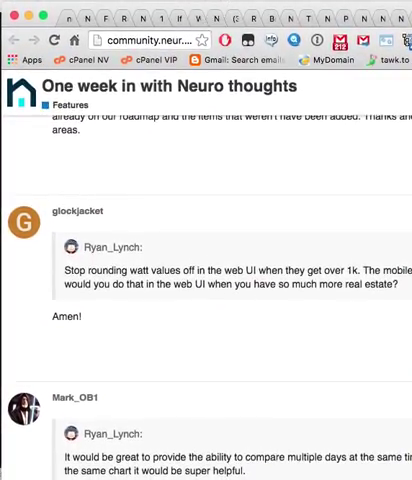
# - Drag Neurio left out of the Group to top level, checking the energycurb.com window
pyautogui.moveTo(411, 13)
pyautogui.mouseDown()
pyautogui.moveTo(210, 46)
pyautogui.moveTo(151, 40)
pyautogui.moveTo(130, 30)
pyautogui.mouseUp()
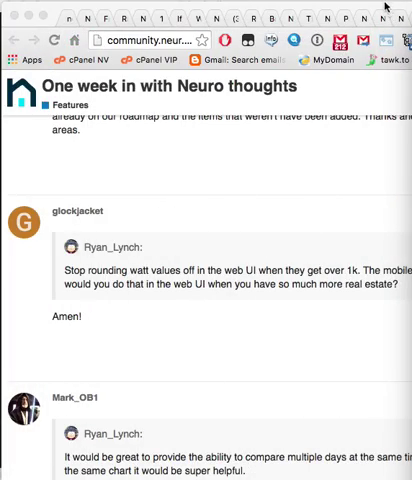
pyautogui.moveTo(385, 9); pyautogui.dragTo(411, 9)
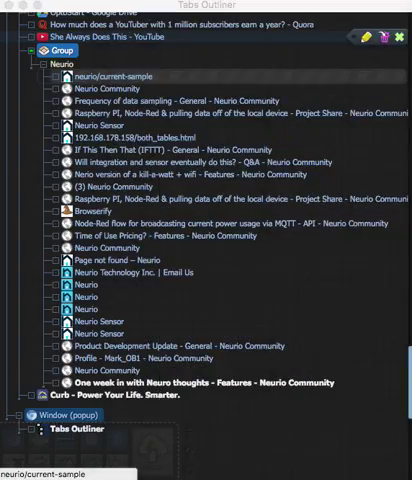
pyautogui.click(62, 64)
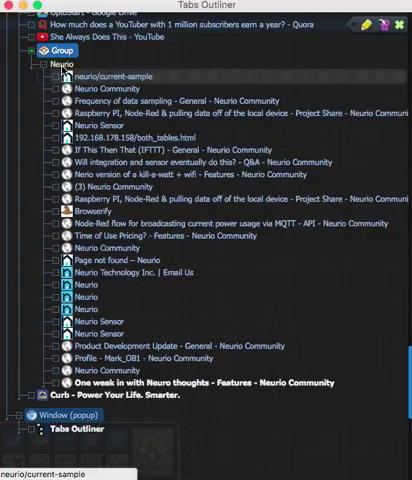
pyautogui.moveTo(62, 64); pyautogui.dragTo(50, 64)
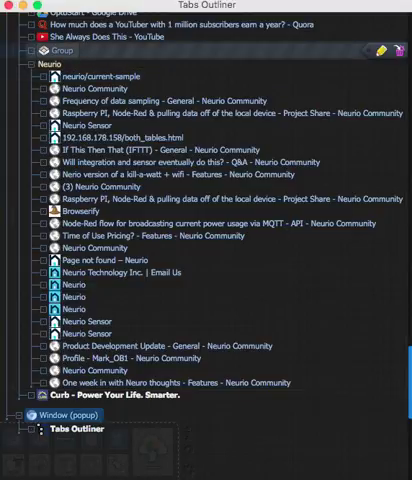
pyautogui.hotkey('ctrl', 'Right')
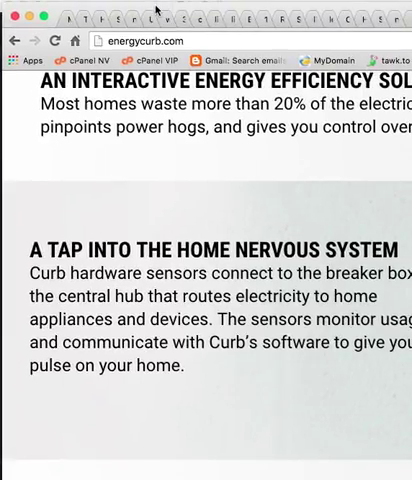
pyautogui.hotkey('ctrl', 'Left')
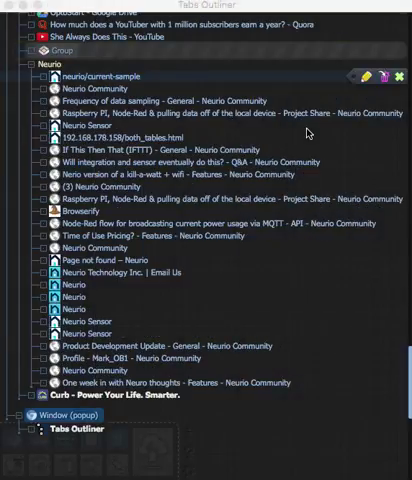
pyautogui.scroll(2, 307, 133)
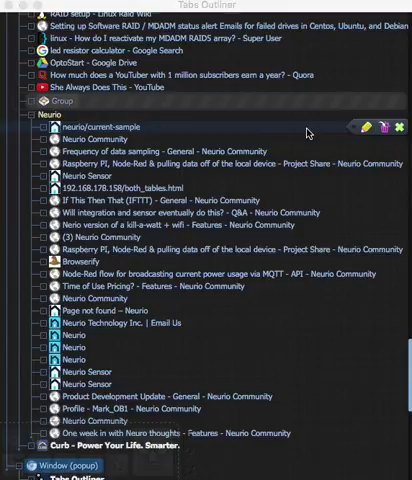